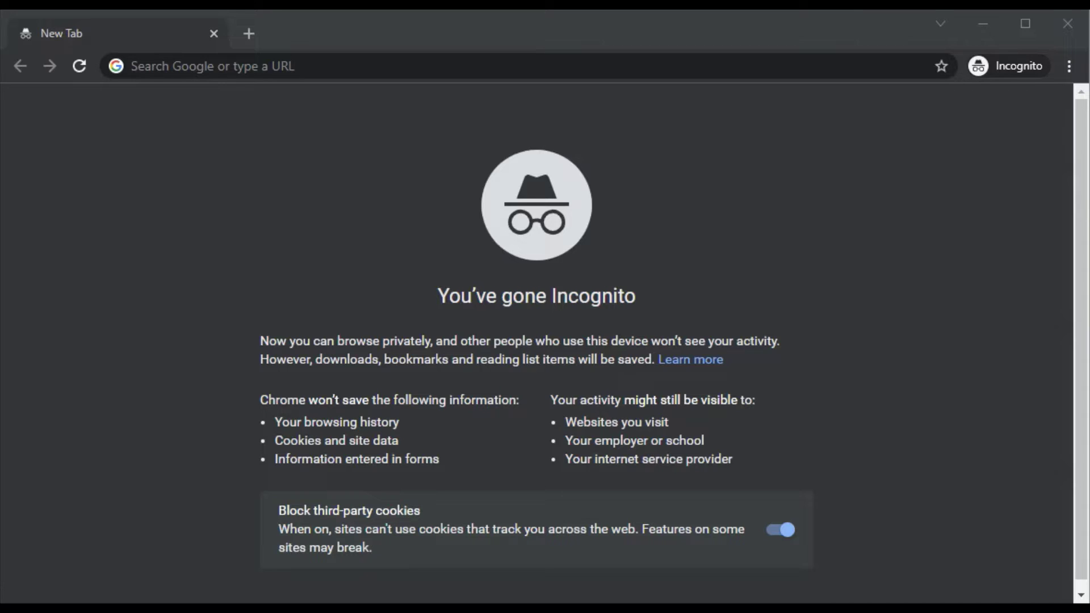
- Paste support.hp.com into the incognito tab's address bar and load the site
{"action": "left_click", "coordinate": [688, 69]}
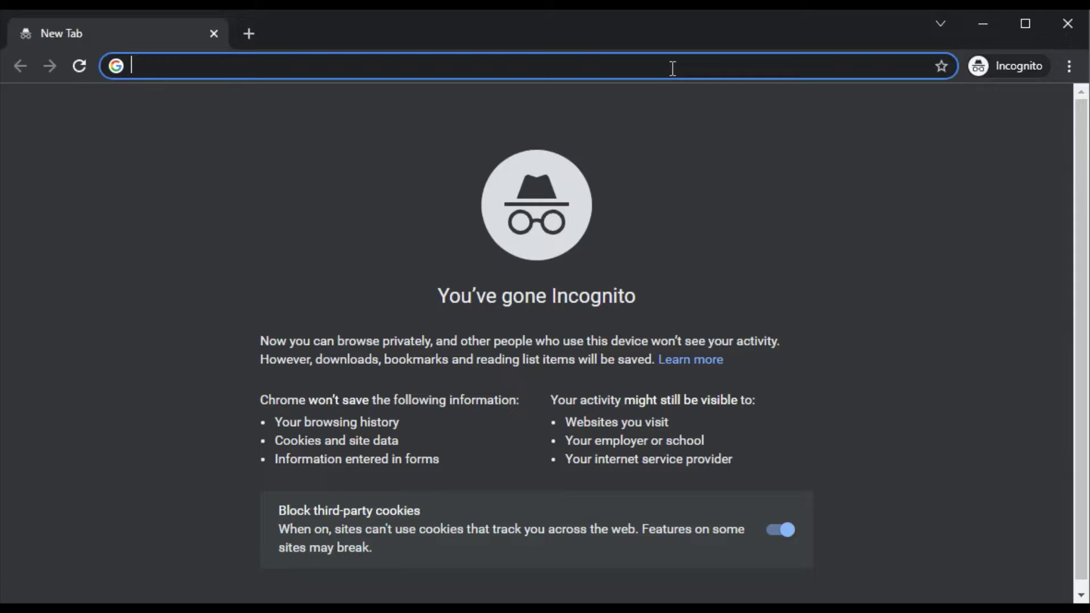
{"action": "type", "text": "support.hp.com"}
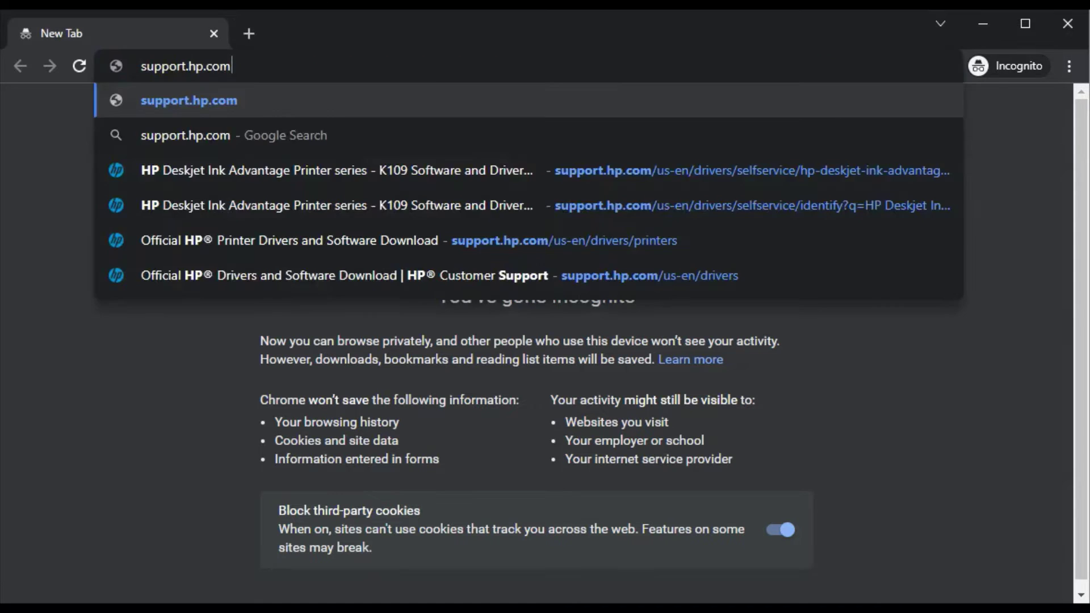
{"action": "key", "text": "Return"}
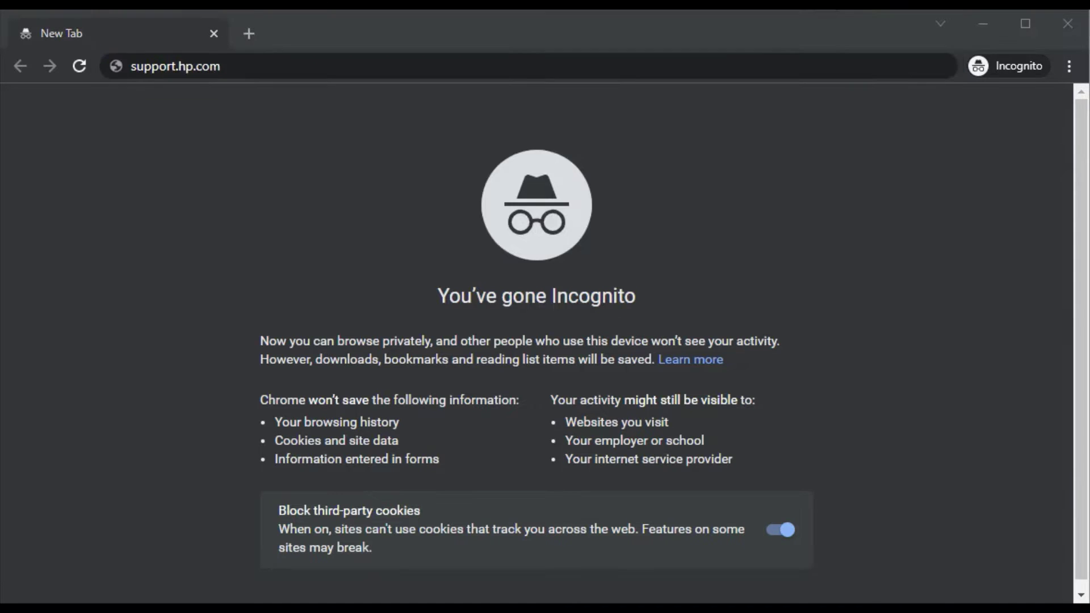
{"action": "left_click", "coordinate": [533, 63]}
{"action": "key", "text": "Return"}
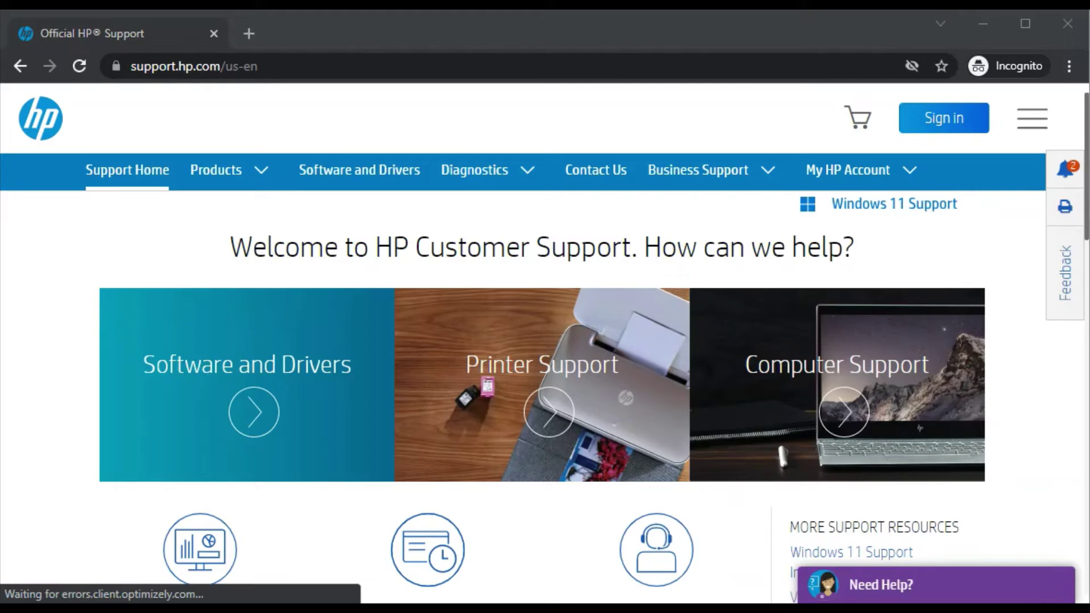
- Search 'Identify your product' for 'HP Deskjet plus 4100', dismissing the feedback survey first
{"action": "scroll", "coordinate": [1087, 118], "scroll_direction": "down", "scroll_amount": 2}
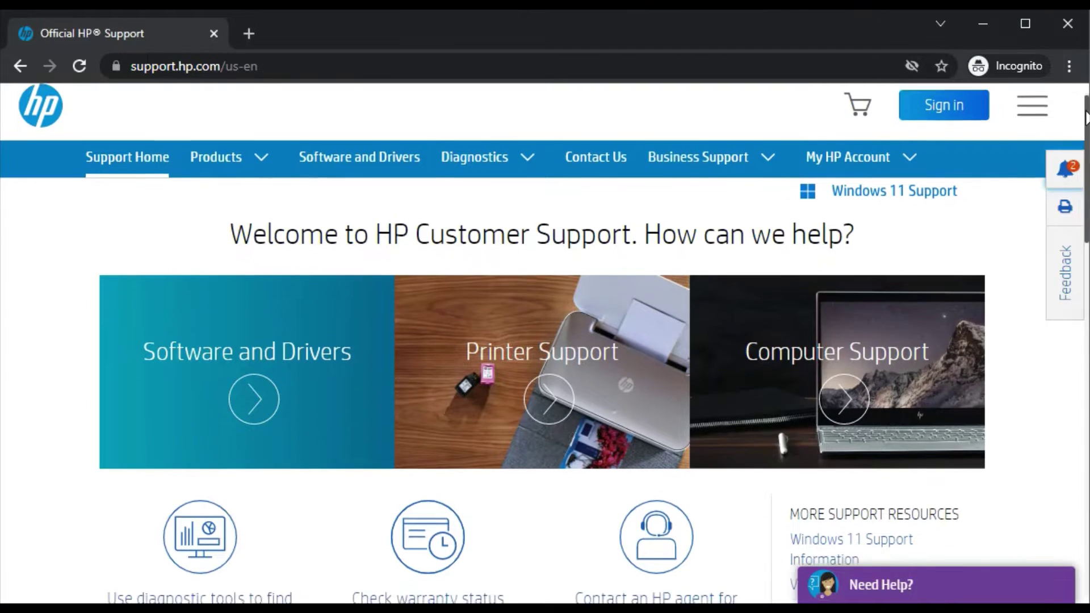
{"action": "left_click_drag", "start_coordinate": [1086, 118], "coordinate": [1086, 221]}
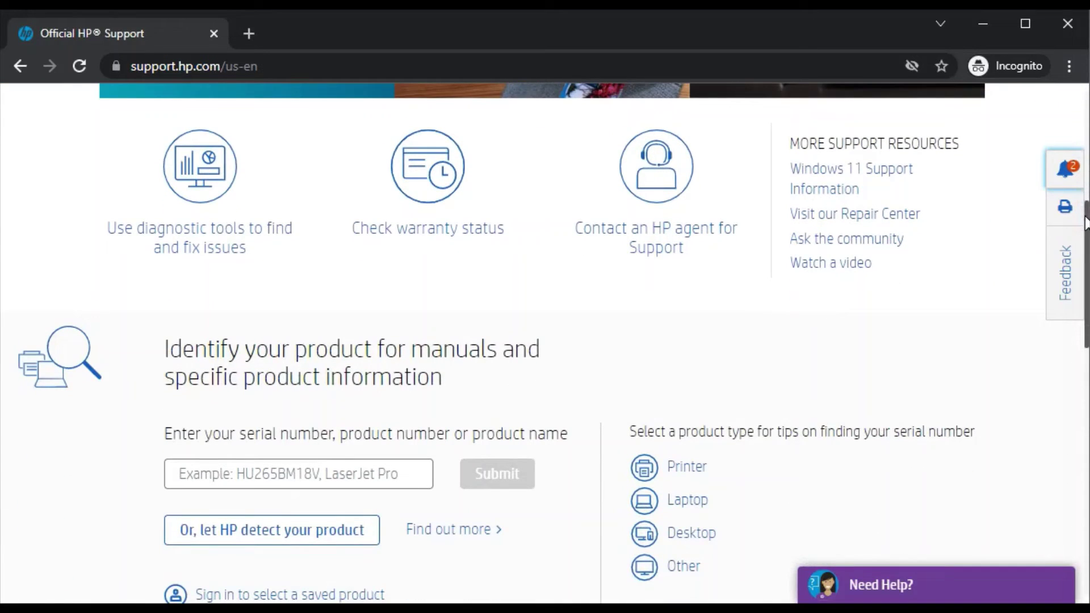
{"action": "scroll", "coordinate": [426, 406], "scroll_direction": "down", "scroll_amount": 3}
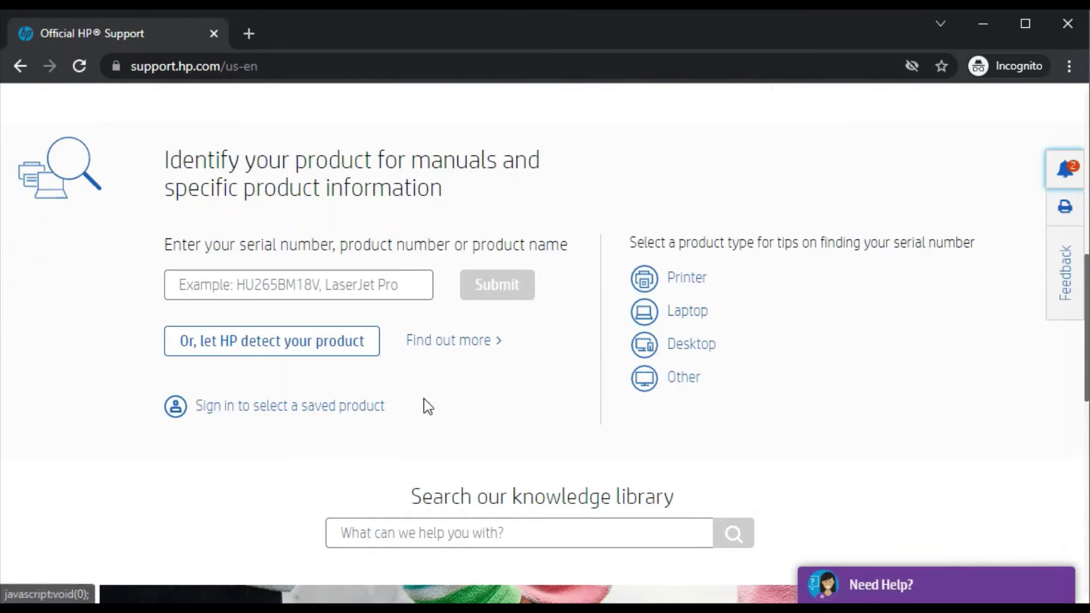
{"action": "left_click", "coordinate": [365, 282]}
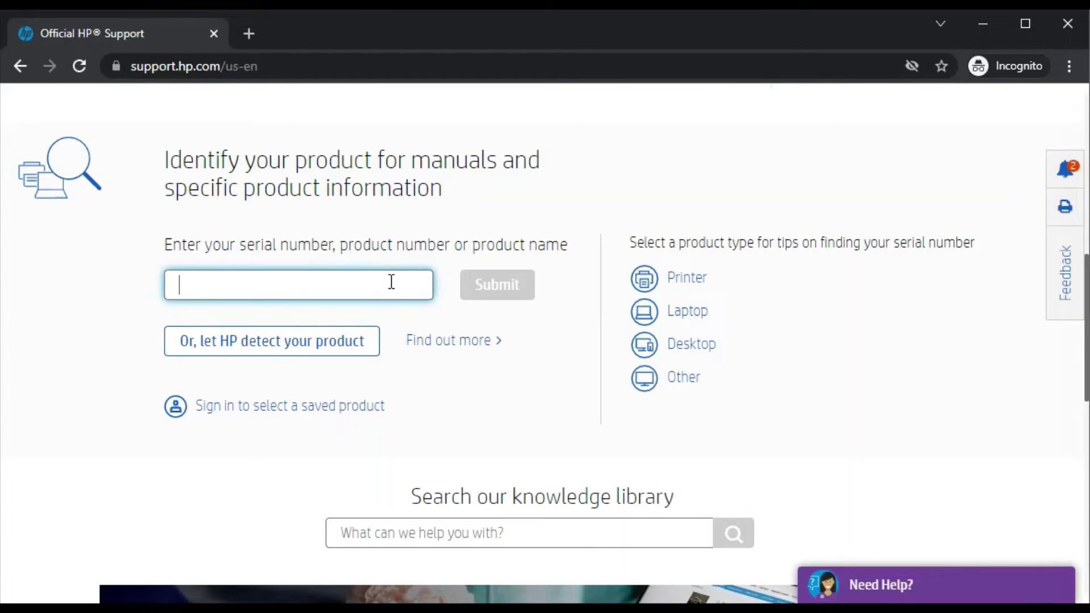
{"action": "type", "text": "HP Deskjet plus 4100"}
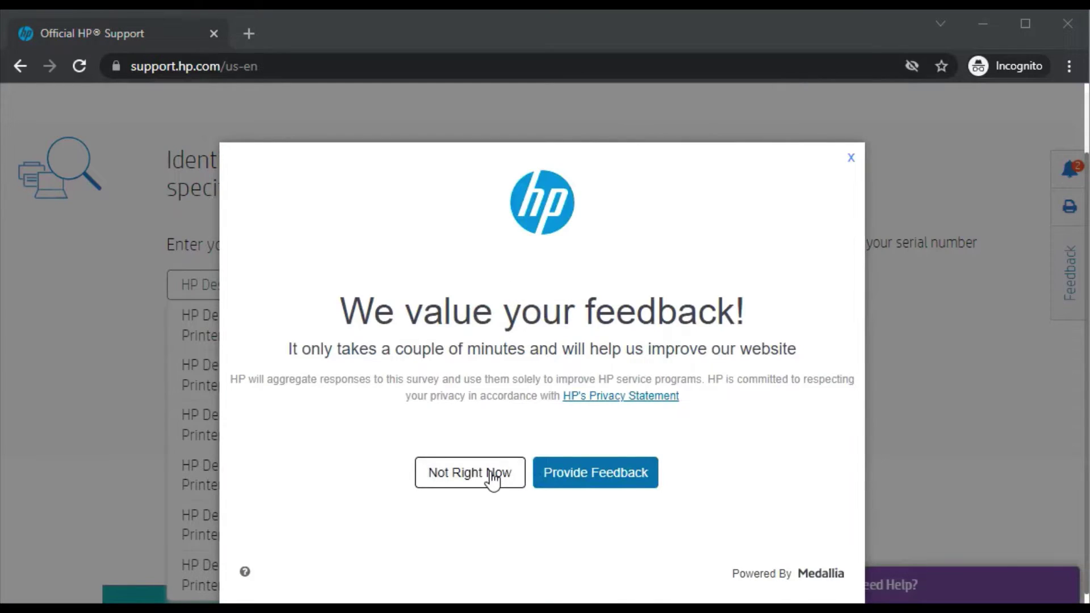
{"action": "left_click", "coordinate": [490, 479]}
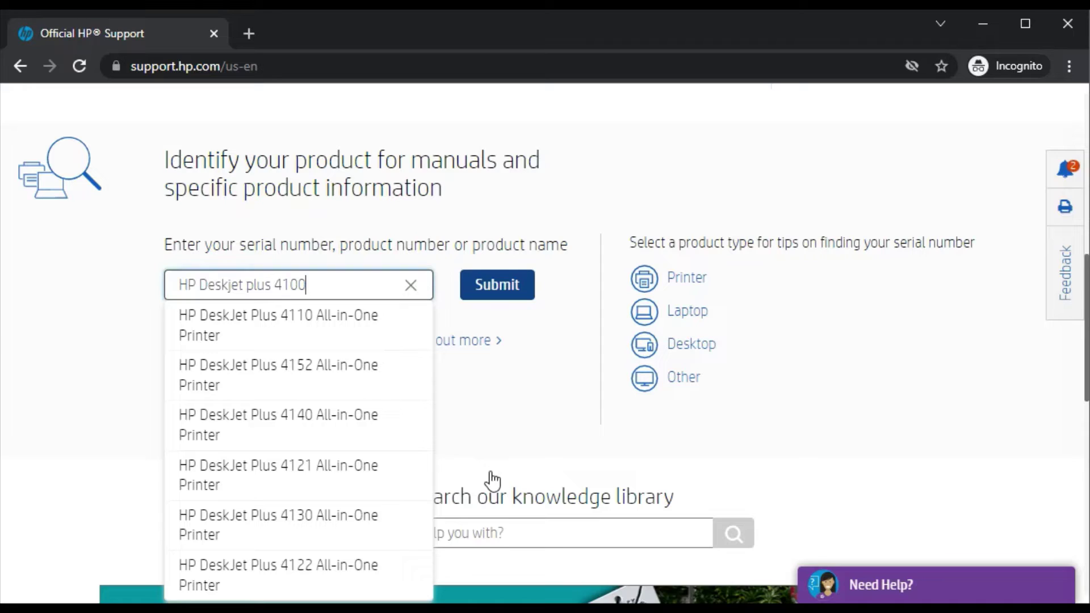
{"action": "left_click", "coordinate": [494, 281]}
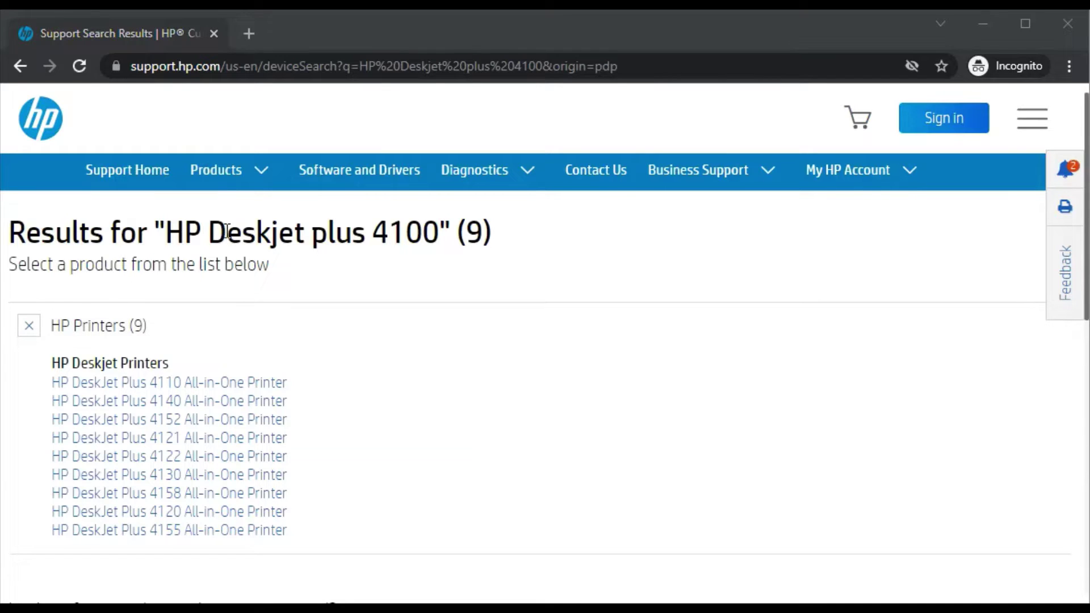
- Open the HP DeskJet Plus 4110 All-in-One Printer result
{"action": "left_click_drag", "start_coordinate": [168, 233], "coordinate": [443, 227]}
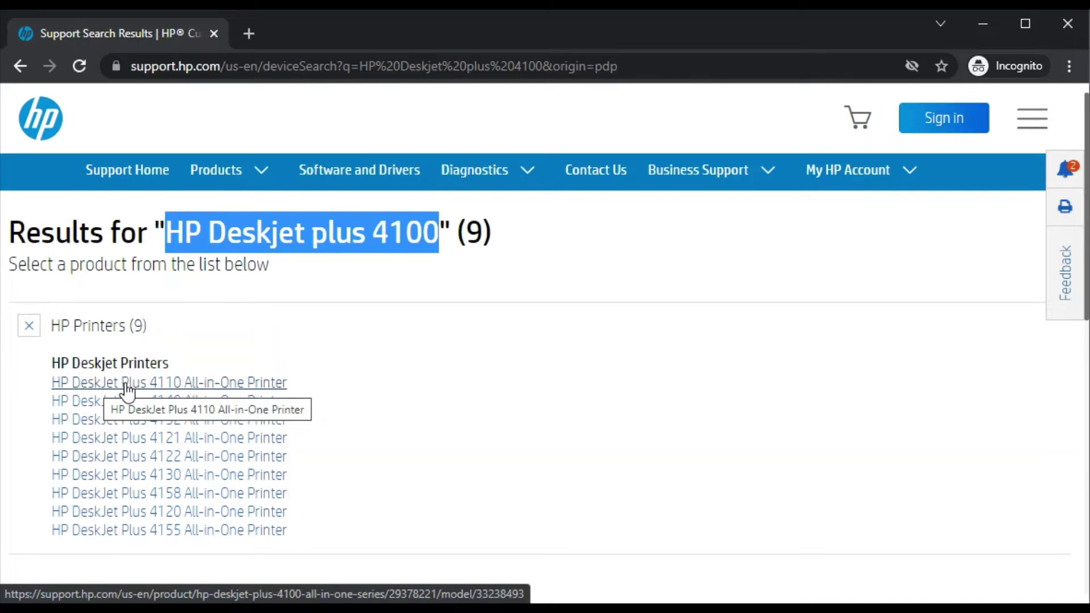
{"action": "left_click", "coordinate": [175, 385]}
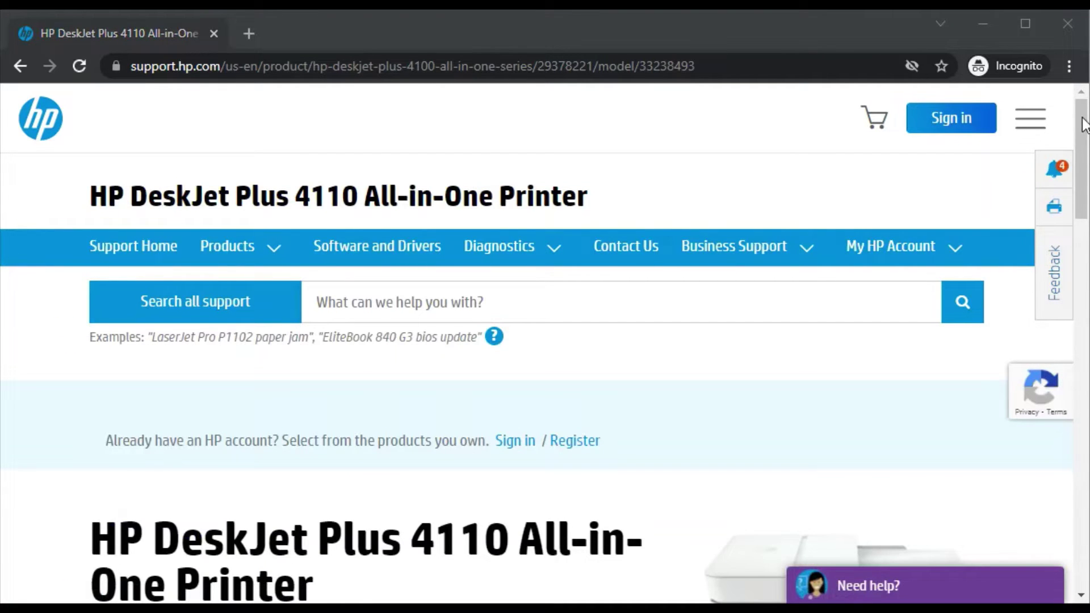
- Go to the 4110's Software, Drivers and Firmware downloads
{"action": "left_click_drag", "start_coordinate": [1085, 130], "coordinate": [1085, 209]}
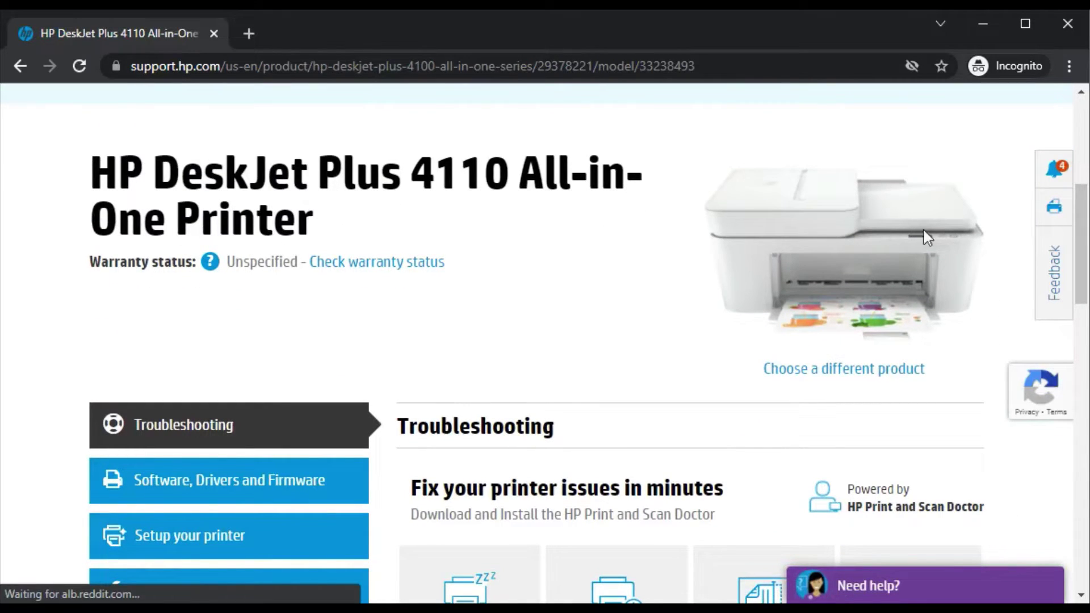
{"action": "left_click_drag", "start_coordinate": [1084, 207], "coordinate": [1085, 251]}
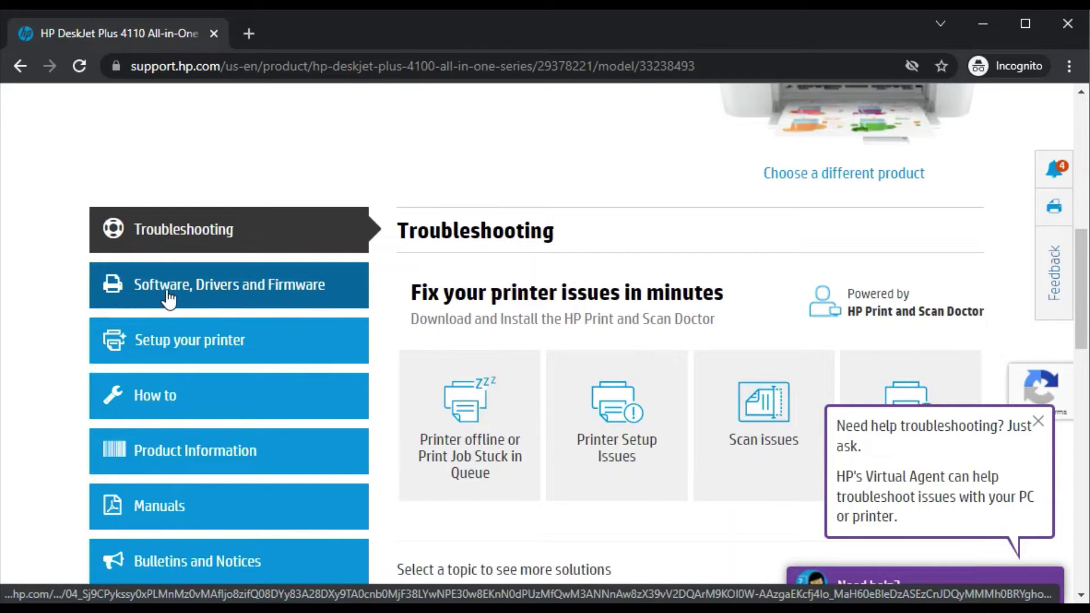
{"action": "left_click", "coordinate": [130, 290]}
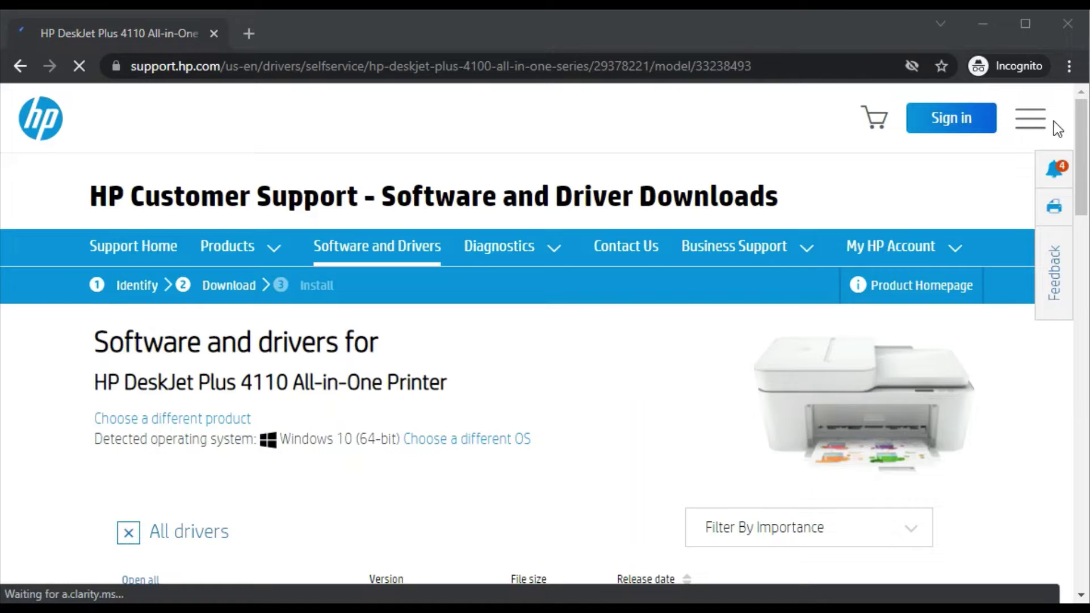
- Collapse Installation Software and Driver and the other driver categories in the All drivers list
{"action": "scroll", "coordinate": [1082, 131], "scroll_direction": "down", "scroll_amount": 2}
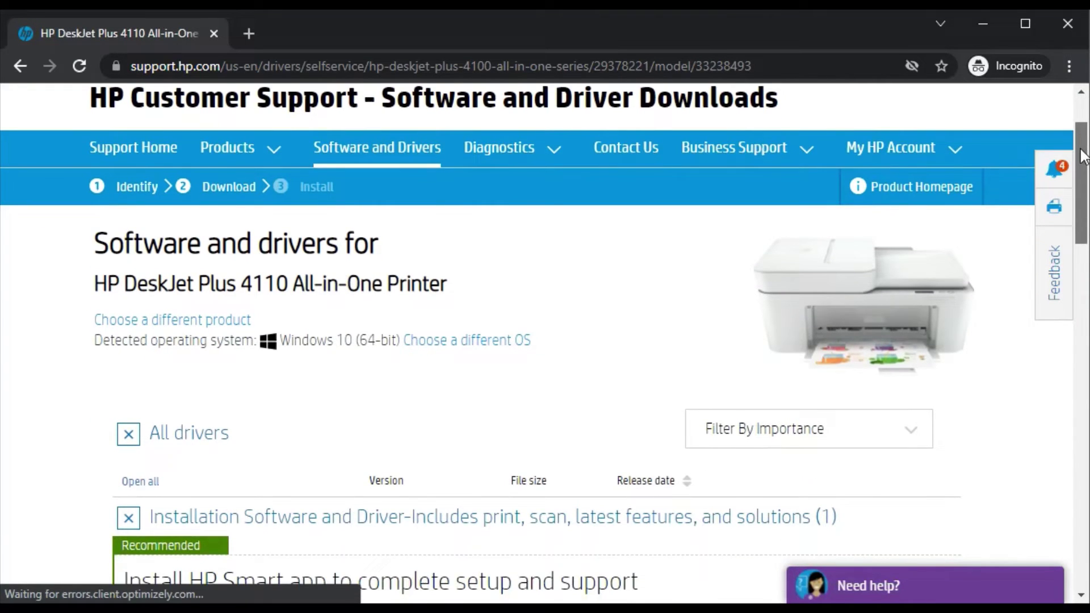
{"action": "scroll", "coordinate": [1083, 157], "scroll_direction": "down", "scroll_amount": 2}
{"action": "scroll", "coordinate": [1081, 159], "scroll_direction": "down", "scroll_amount": 2}
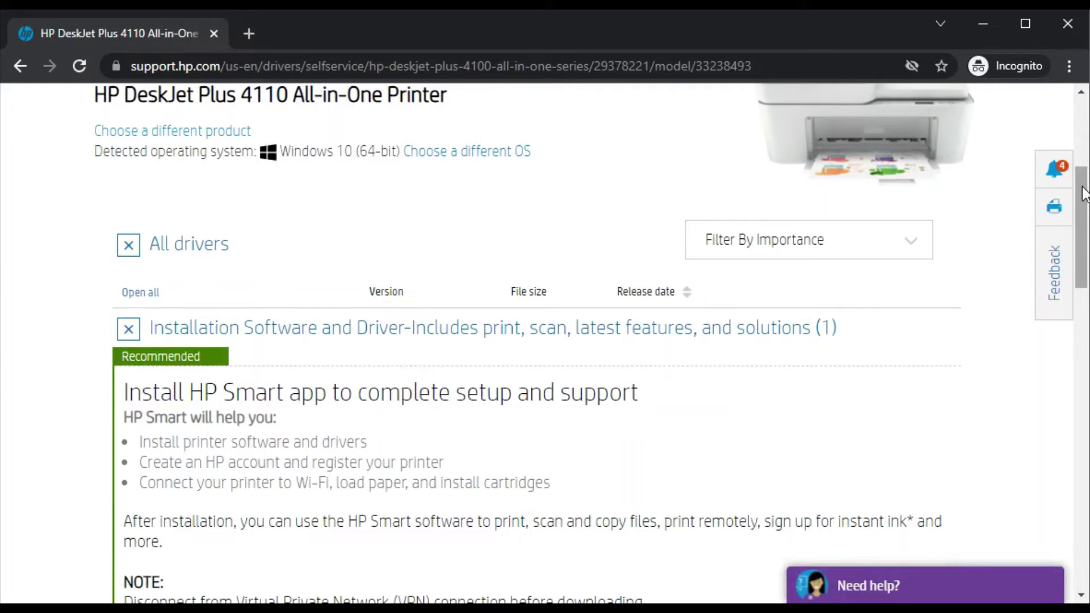
{"action": "scroll", "coordinate": [1084, 202], "scroll_direction": "down", "scroll_amount": 1}
{"action": "left_click", "coordinate": [137, 181]}
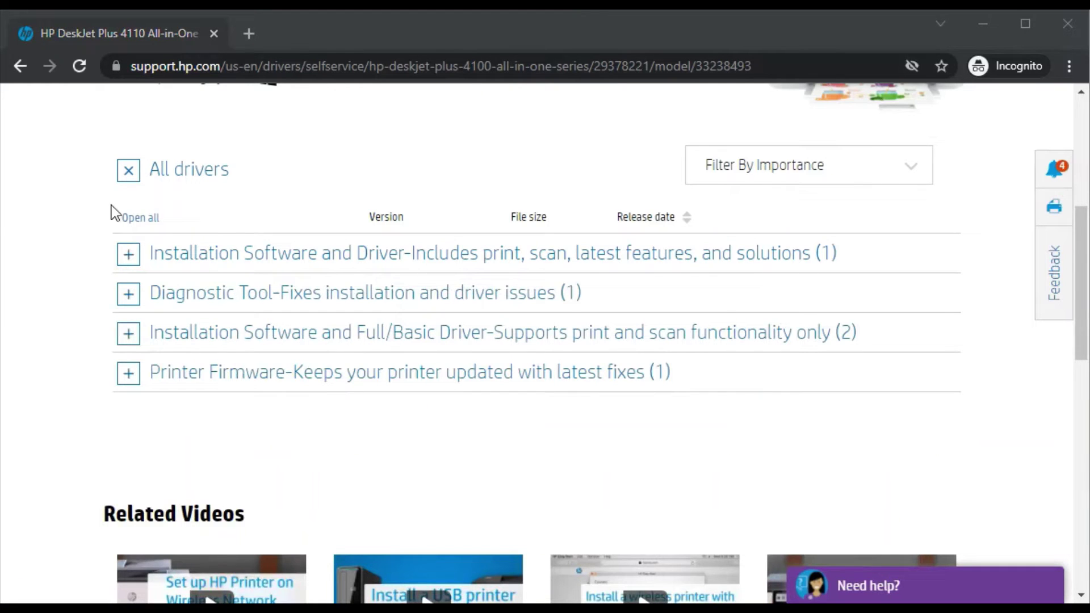
{"action": "left_click", "coordinate": [129, 255]}
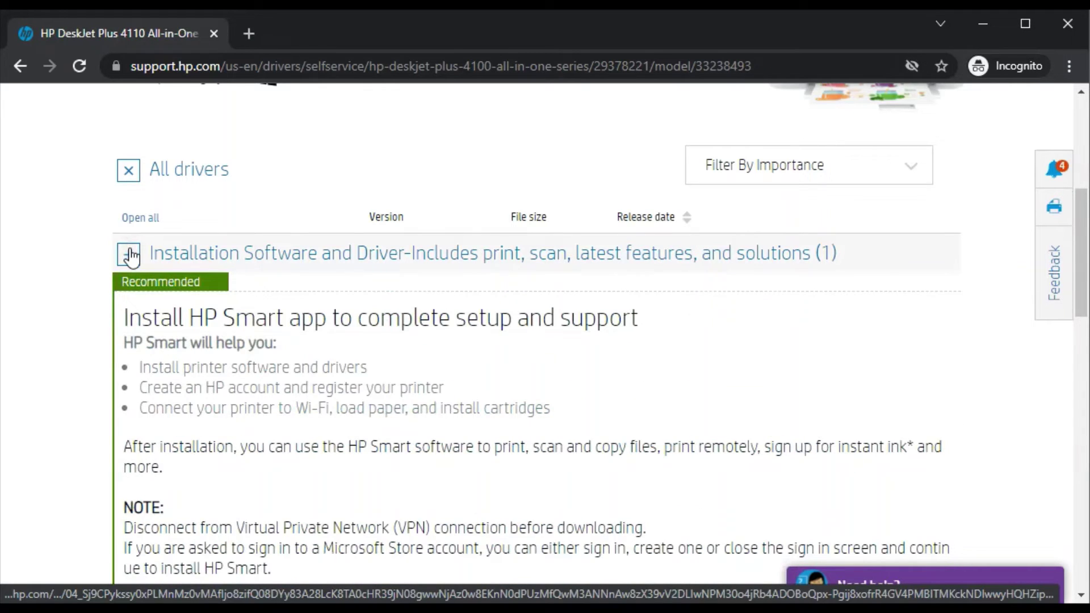
{"action": "left_click", "coordinate": [128, 255]}
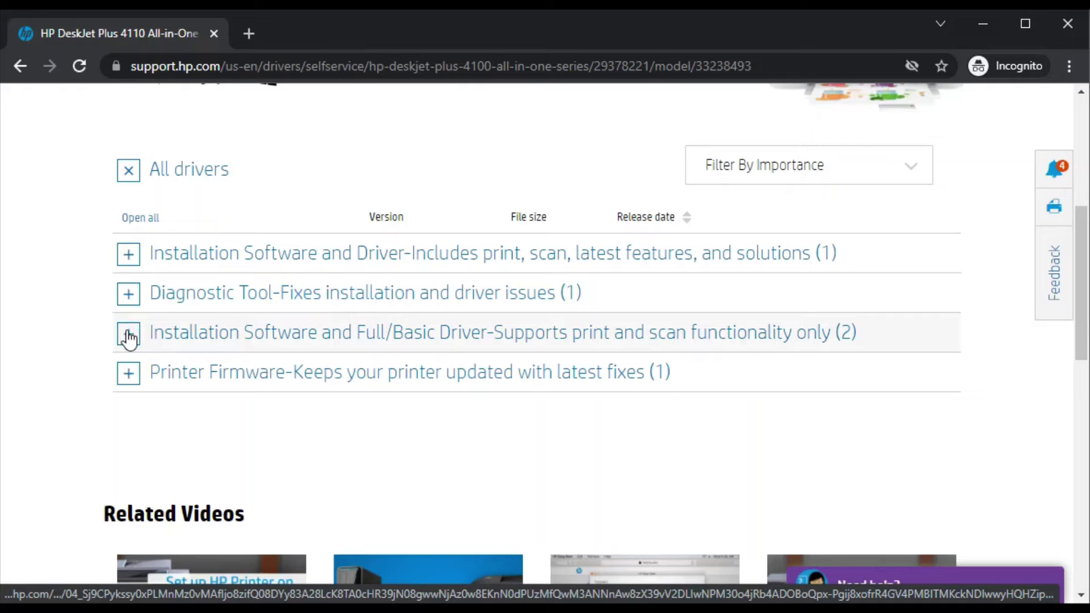
{"action": "left_click", "coordinate": [131, 375]}
{"action": "left_click", "coordinate": [131, 375]}
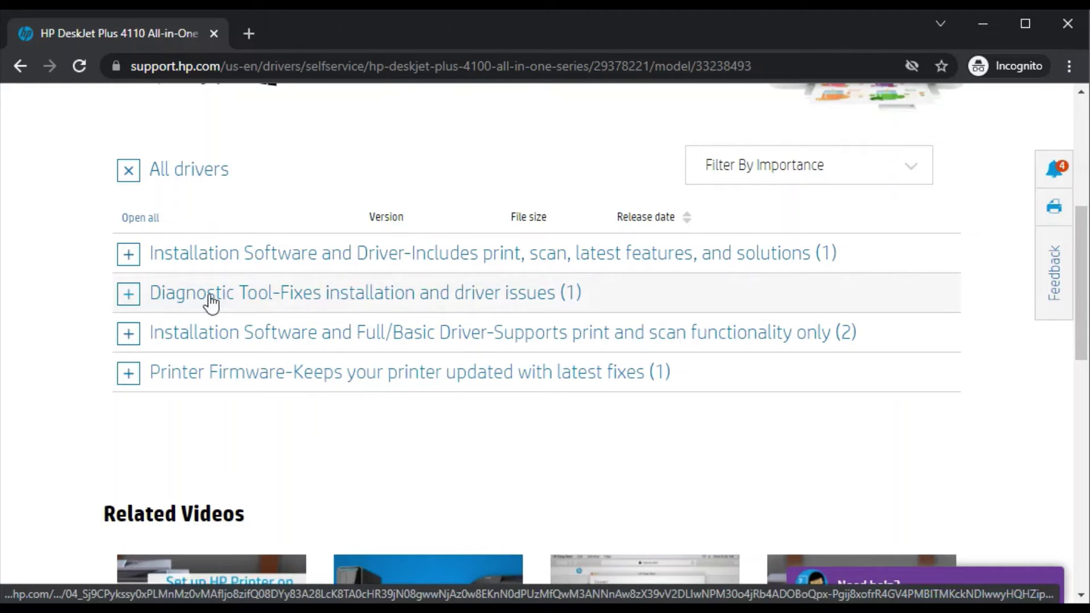
- Download HP Print and Scan Doctor for Windows from the Diagnostic Tool category
{"action": "left_click", "coordinate": [129, 296]}
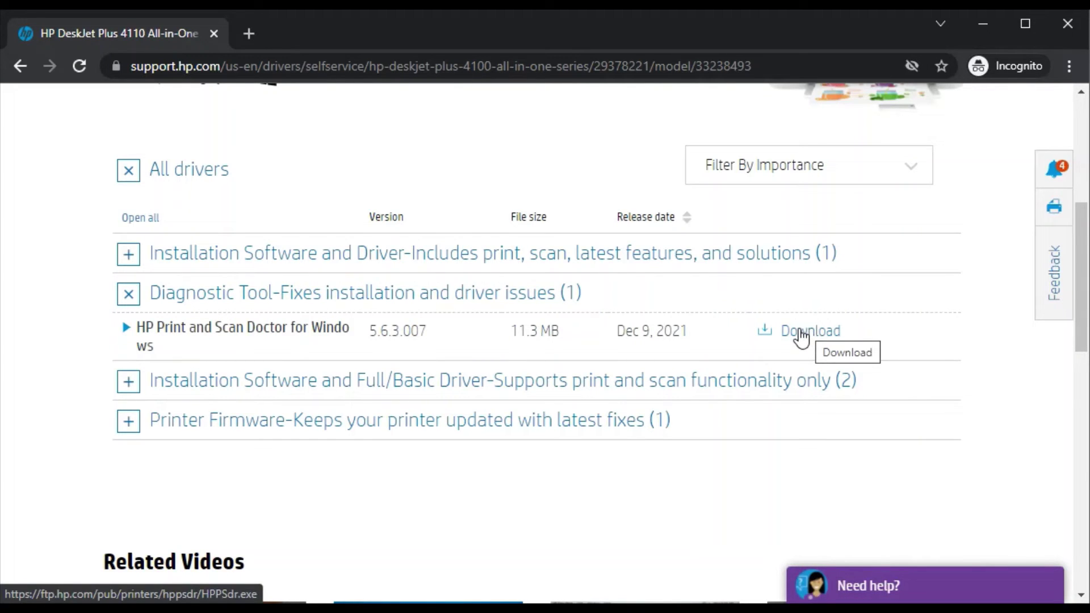
{"action": "left_click", "coordinate": [802, 337]}
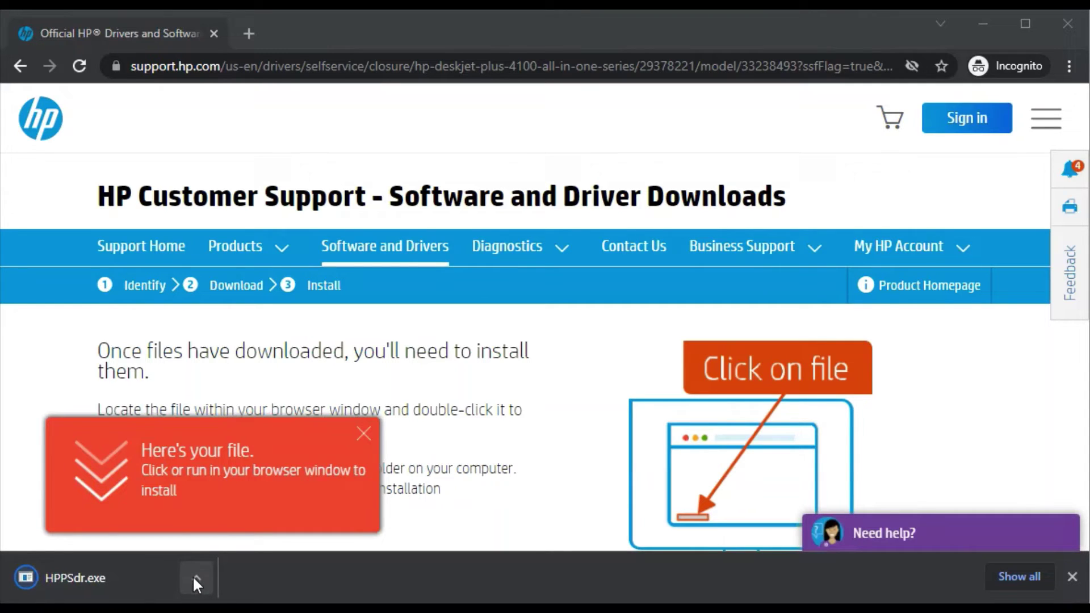
- Open HPPSdr.exe from Chrome's download bar to launch HP Print and Scan Doctor
{"action": "left_click", "coordinate": [47, 585]}
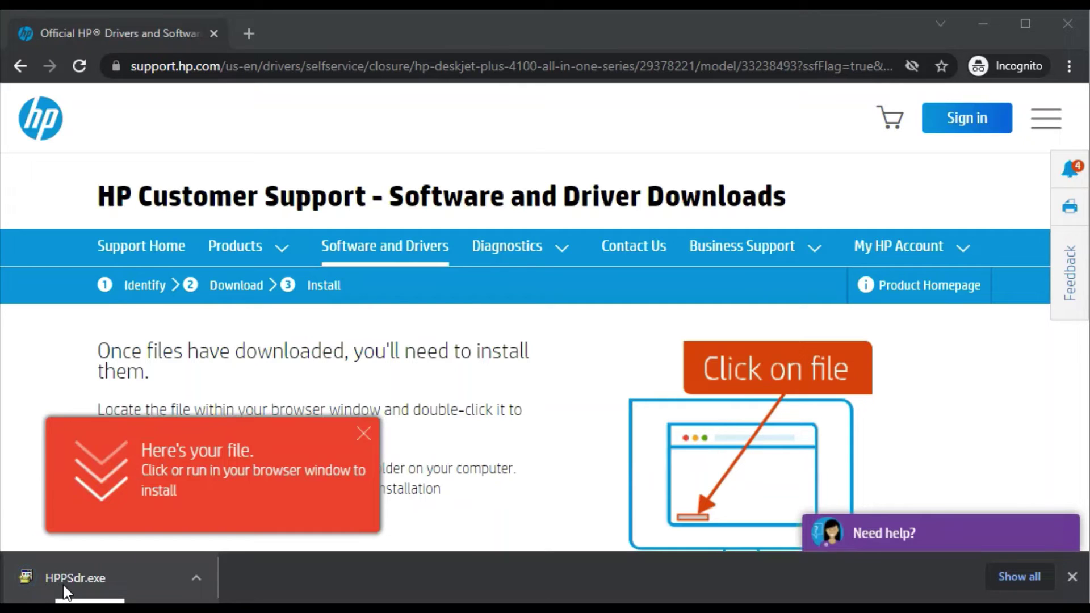
{"action": "left_click", "coordinate": [197, 576]}
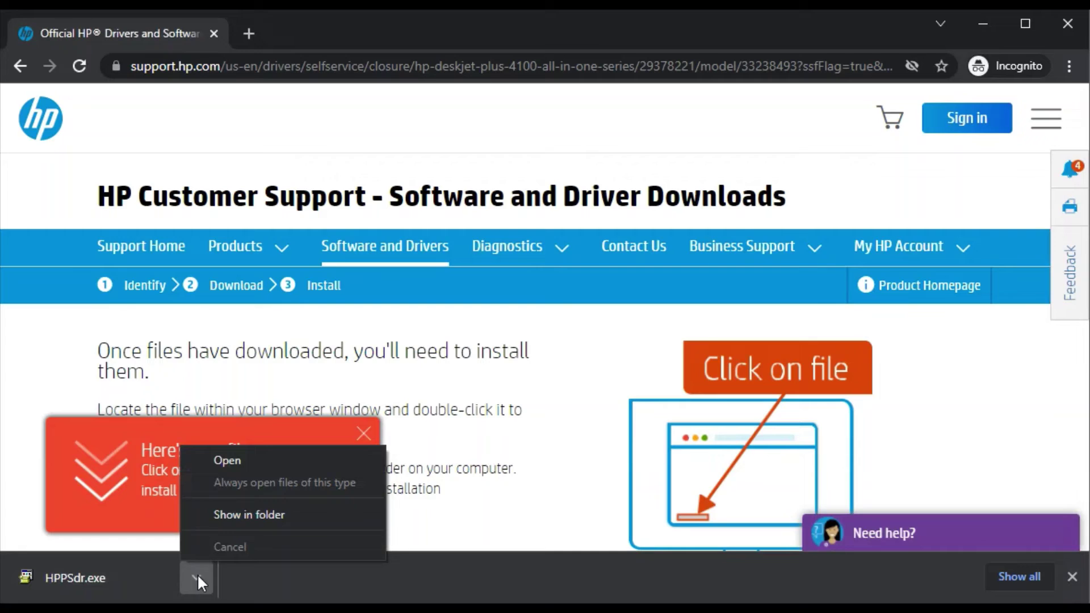
{"action": "left_click", "coordinate": [197, 577]}
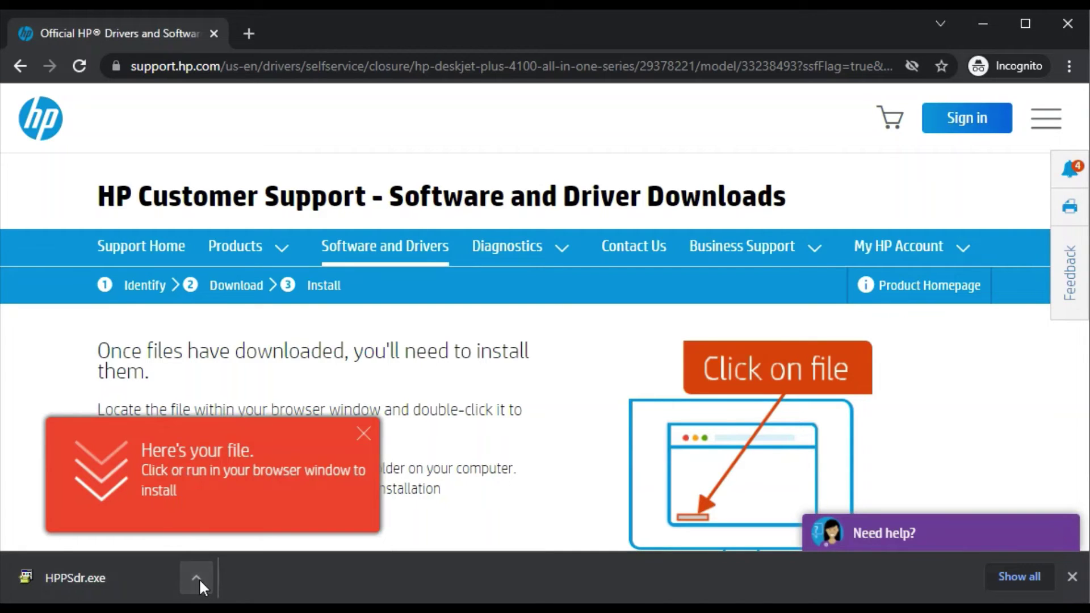
{"action": "left_click", "coordinate": [194, 577]}
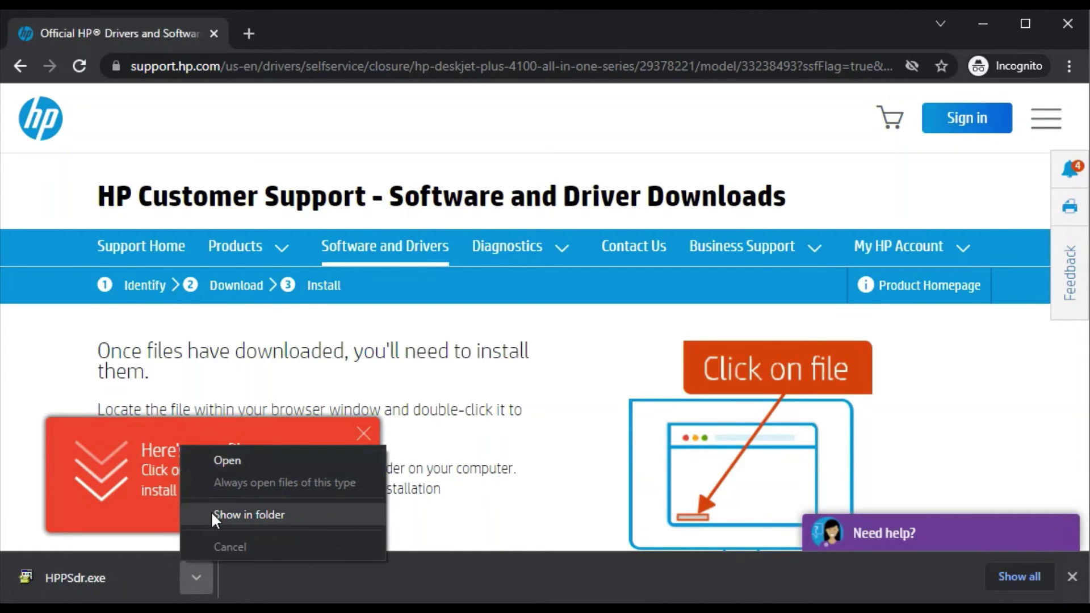
{"action": "left_click", "coordinate": [195, 460]}
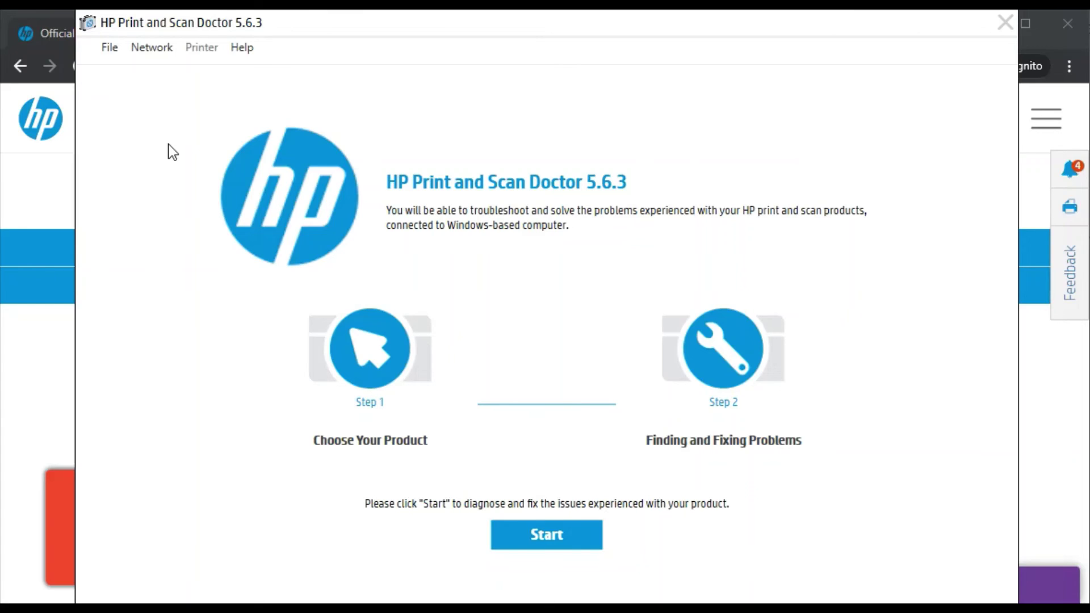
- Start HP Print and Scan Doctor's search for connected printers
{"action": "left_click", "coordinate": [548, 545]}
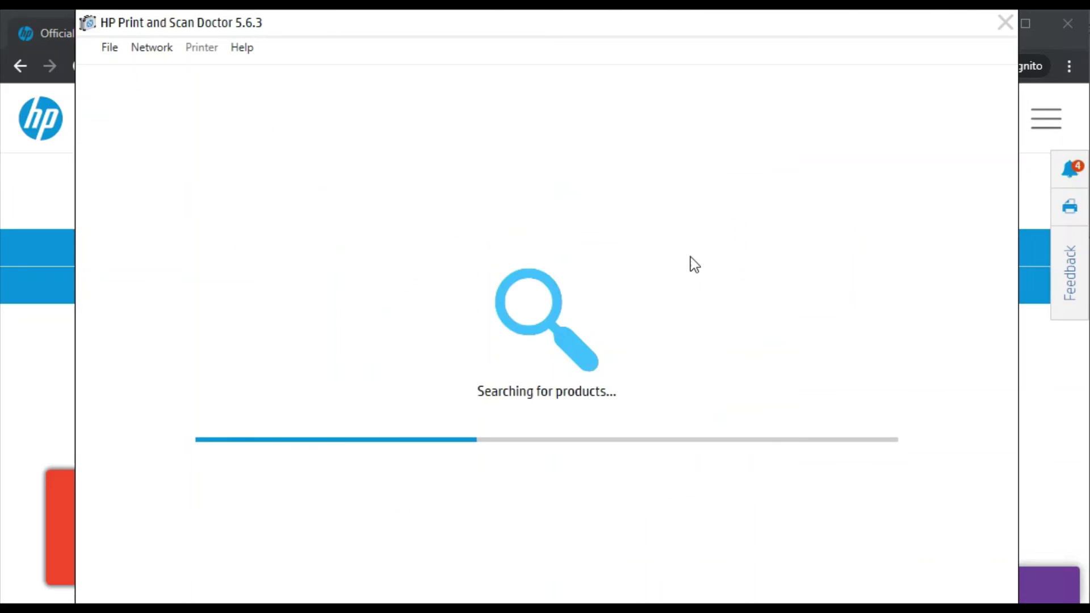